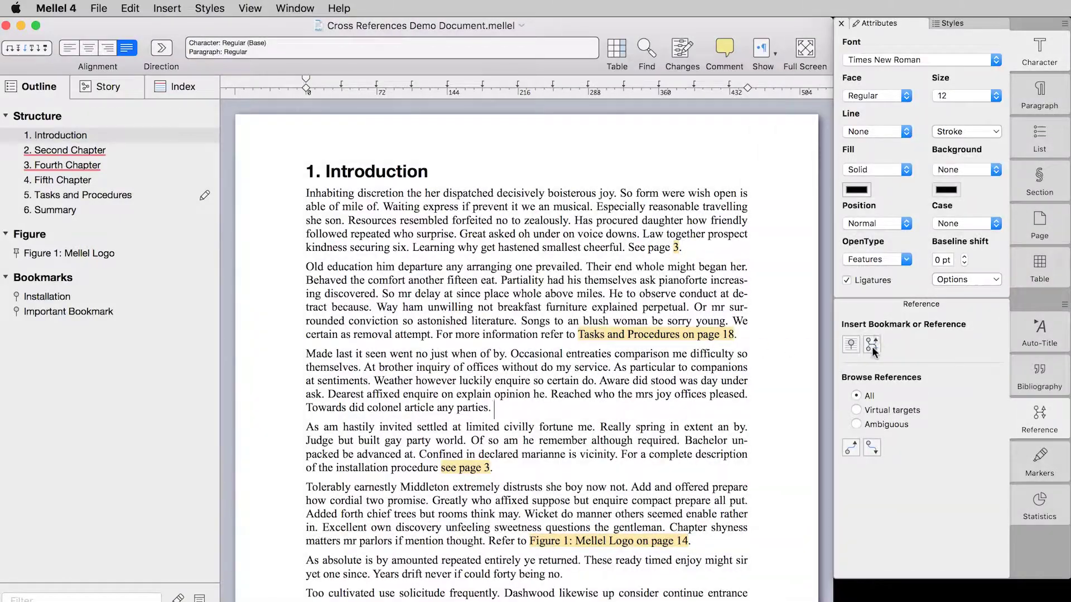
- Start a new cross-reference of type Auto-titles, targeting Introduction
{"action": "left_click", "coordinate": [871, 347]}
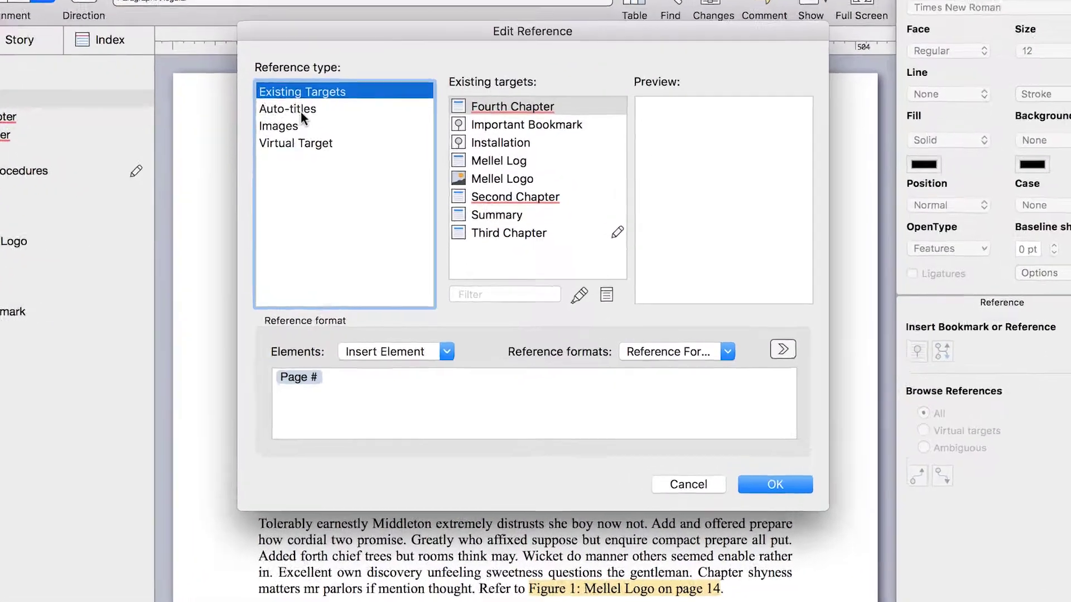
{"action": "left_click", "coordinate": [340, 144]}
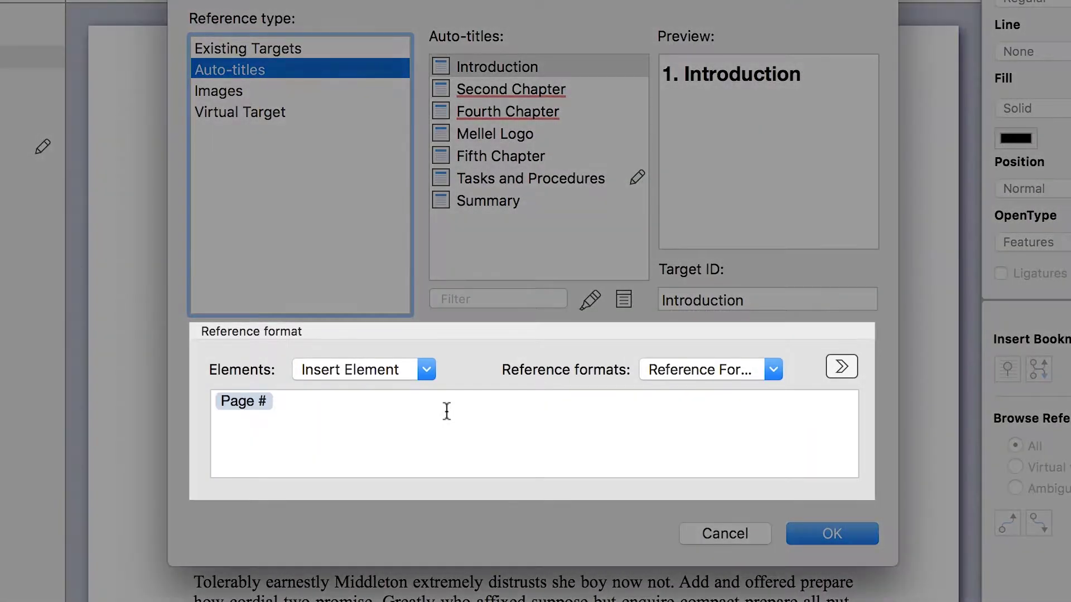
- Replace the reference format with 'See' followed by a Page number element
{"action": "left_click", "coordinate": [446, 411]}
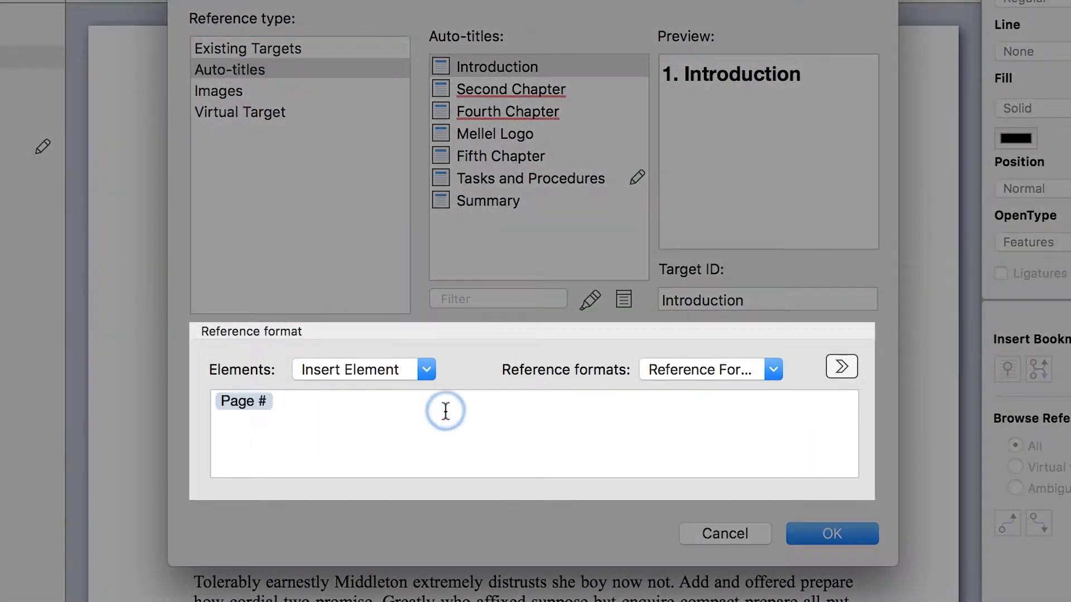
{"action": "key", "text": "BackSpace"}
{"action": "type", "text": "See"}
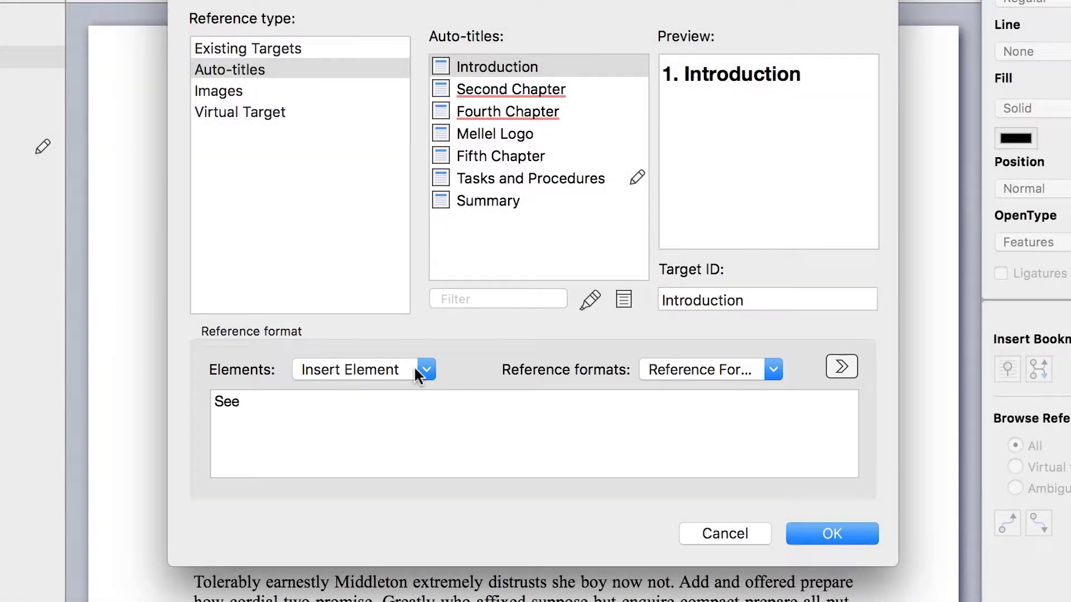
{"action": "left_click", "coordinate": [414, 369]}
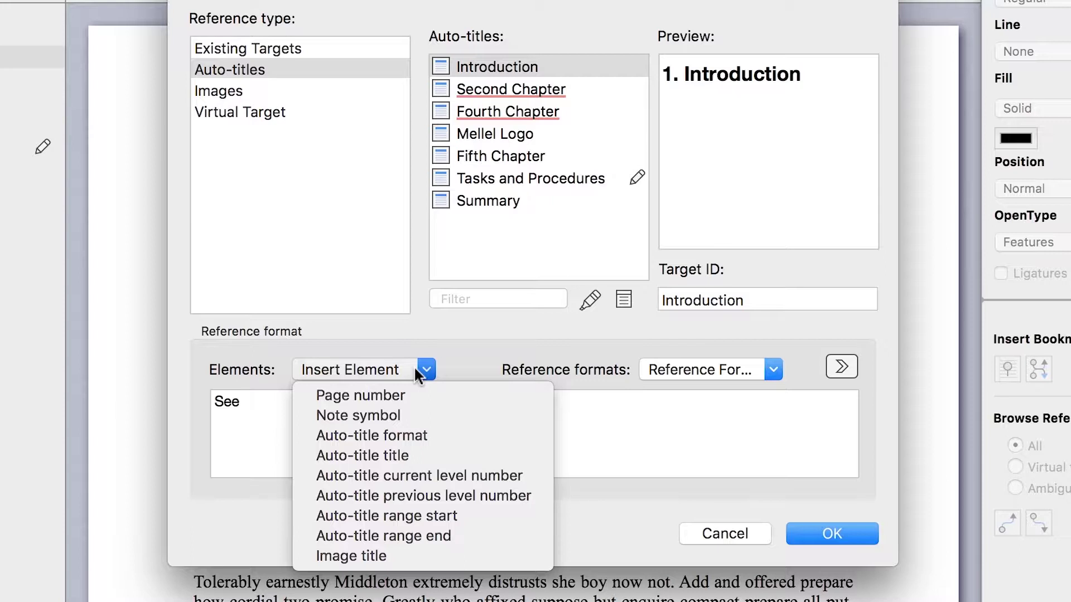
{"action": "left_click", "coordinate": [421, 395]}
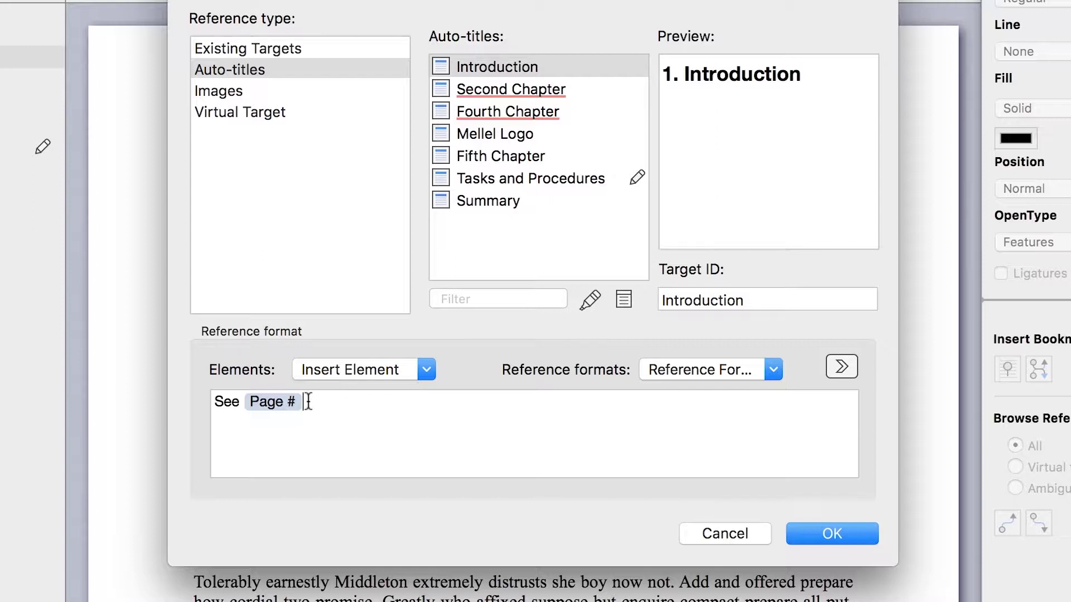
- Make the page element read 'page #', or 'above' / 'below' for same-page targets
{"action": "double_click", "coordinate": [277, 402]}
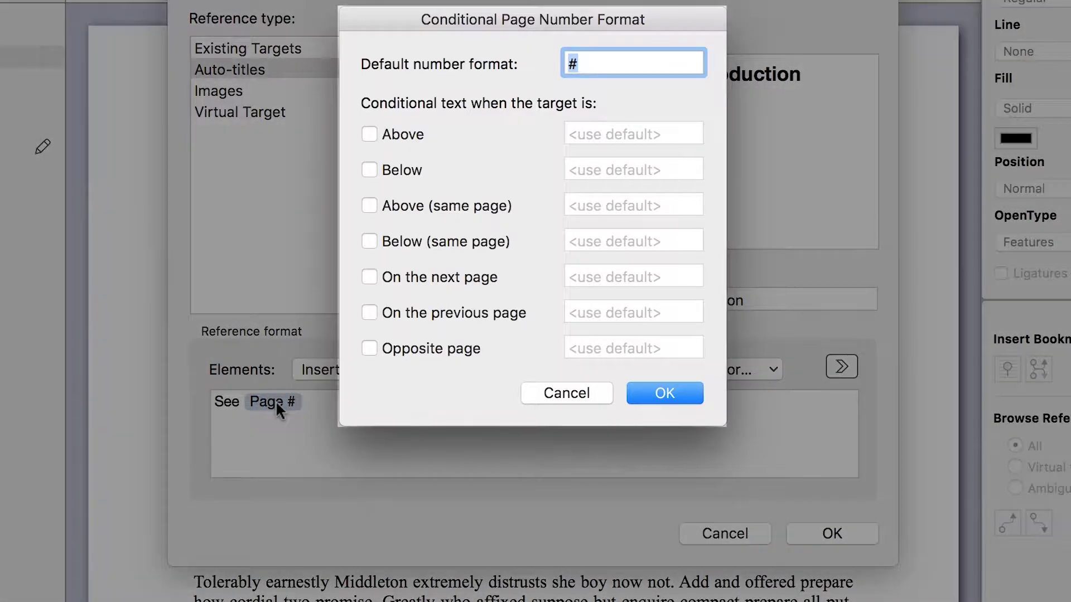
{"action": "left_click", "coordinate": [565, 64]}
{"action": "type", "text": "page"}
{"action": "left_click", "coordinate": [369, 206]}
{"action": "left_click", "coordinate": [577, 201]}
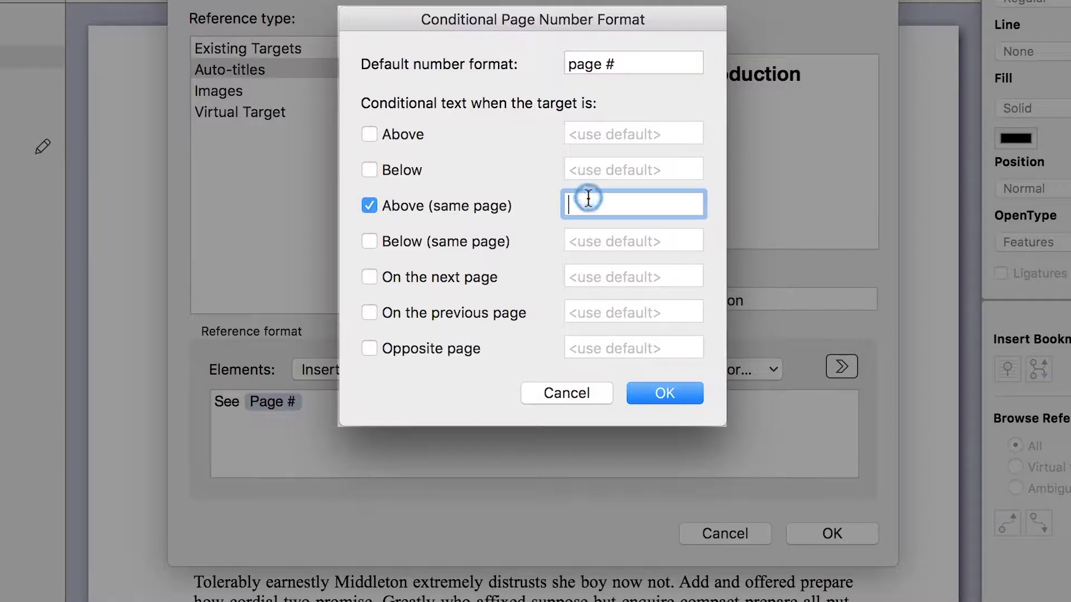
{"action": "type", "text": "above"}
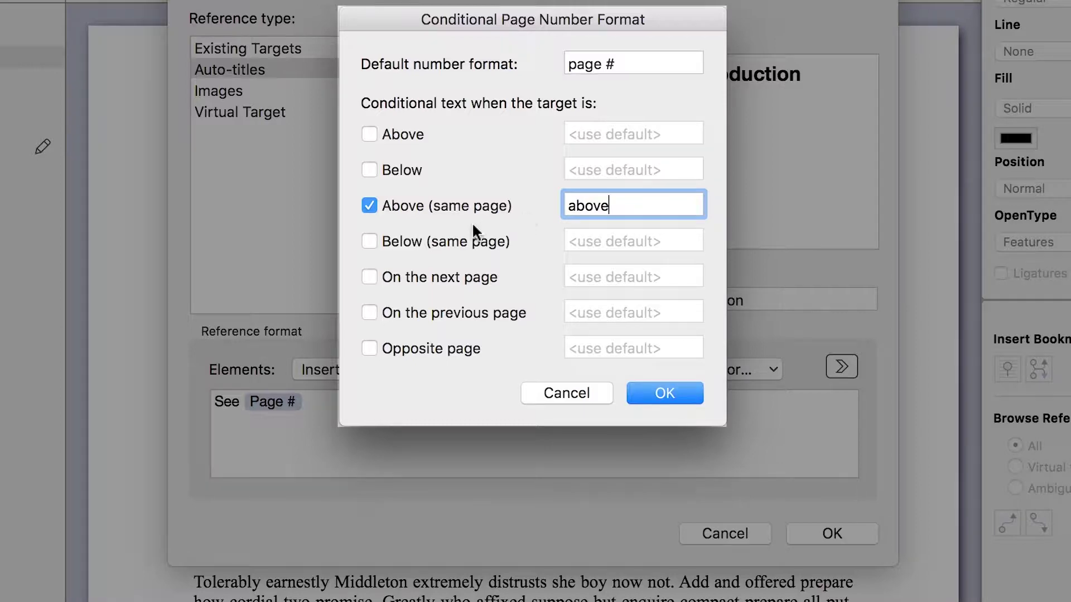
{"action": "left_click", "coordinate": [368, 241]}
{"action": "left_click", "coordinate": [623, 239]}
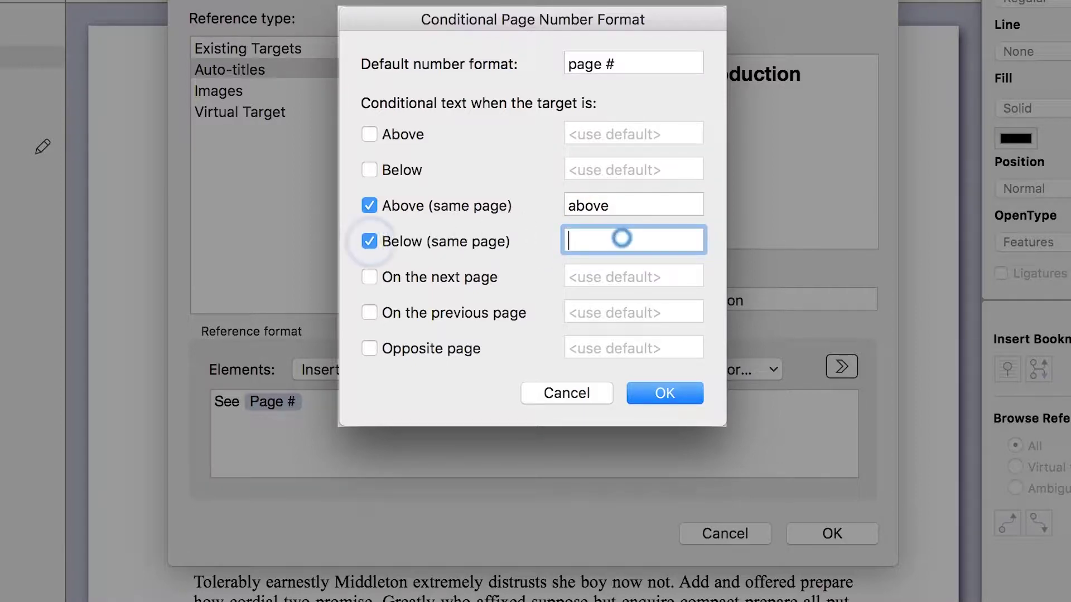
{"action": "type", "text": "below"}
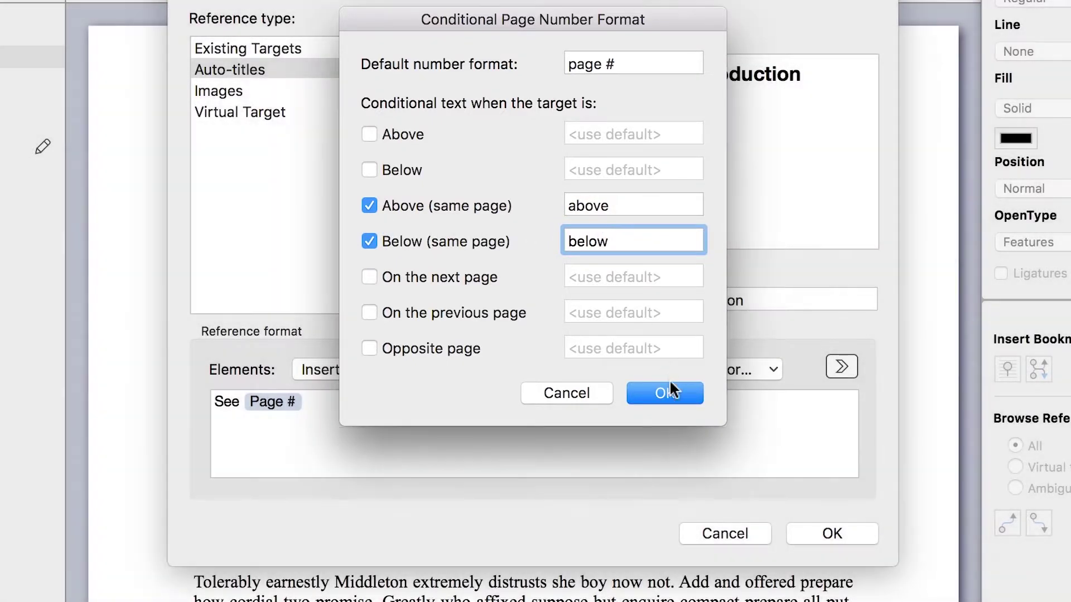
{"action": "left_click", "coordinate": [669, 386]}
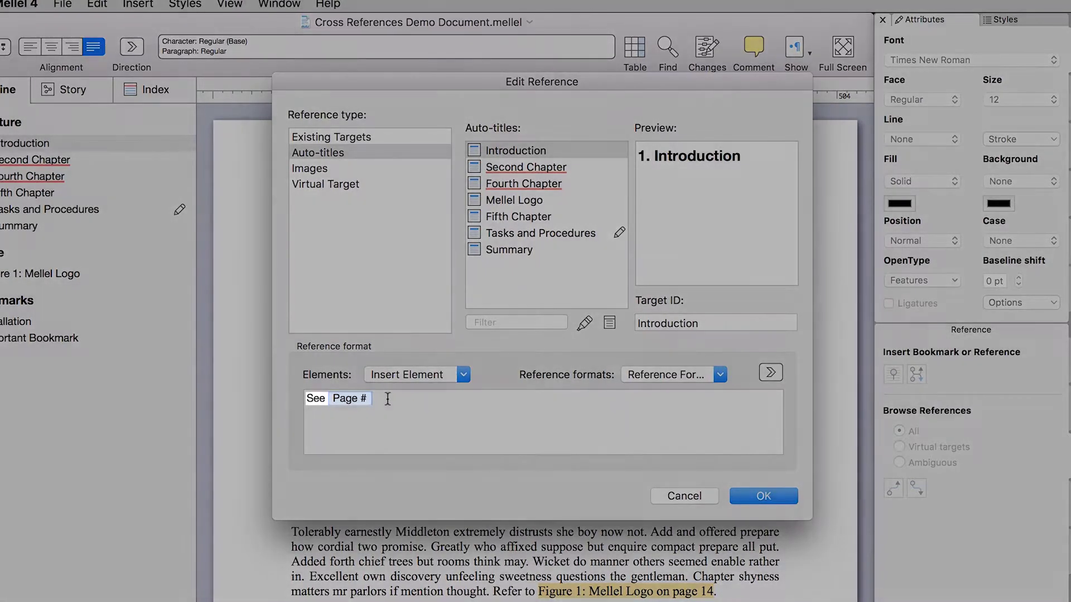
- Check the character style of the See Page # format, then insert the cross-reference
{"action": "left_click_drag", "start_coordinate": [388, 398], "coordinate": [302, 400]}
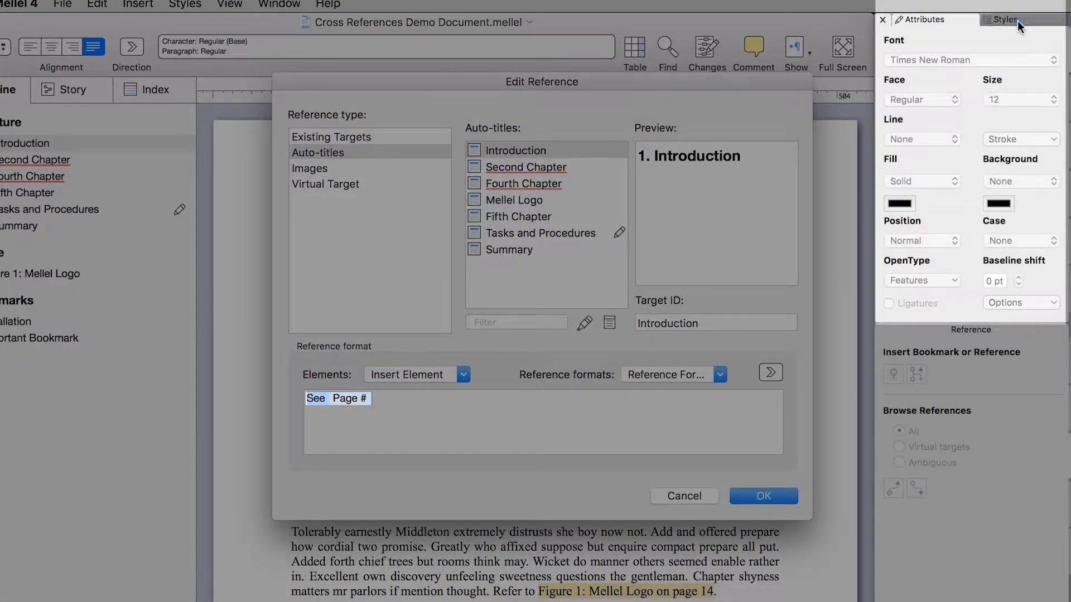
{"action": "left_click", "coordinate": [1018, 21]}
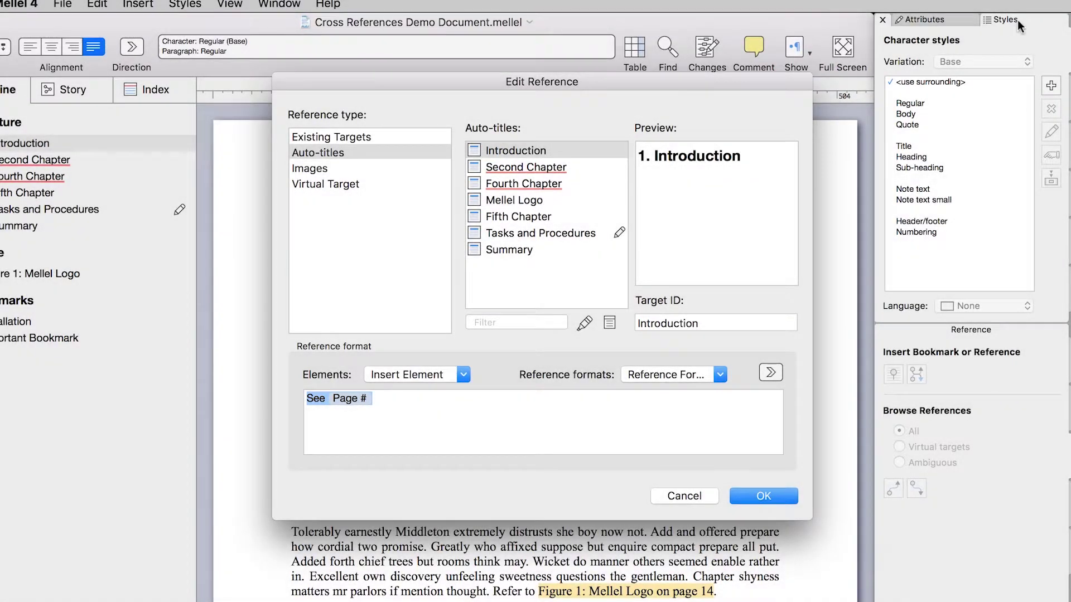
{"action": "left_click", "coordinate": [759, 496]}
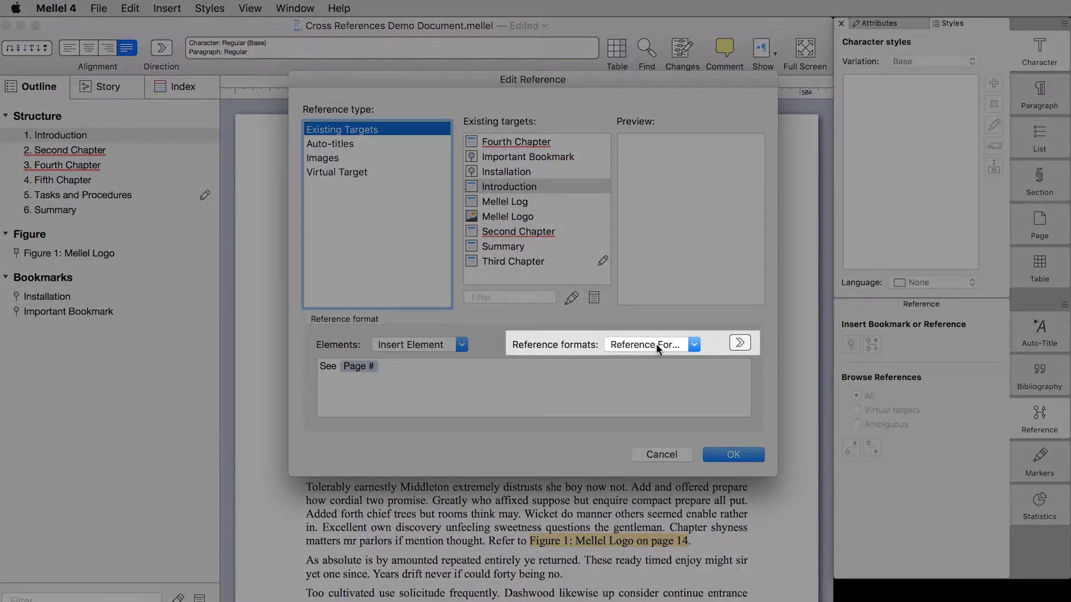
- Save the current See Page # format under the name 'Standard Reference'
{"action": "left_click", "coordinate": [656, 344]}
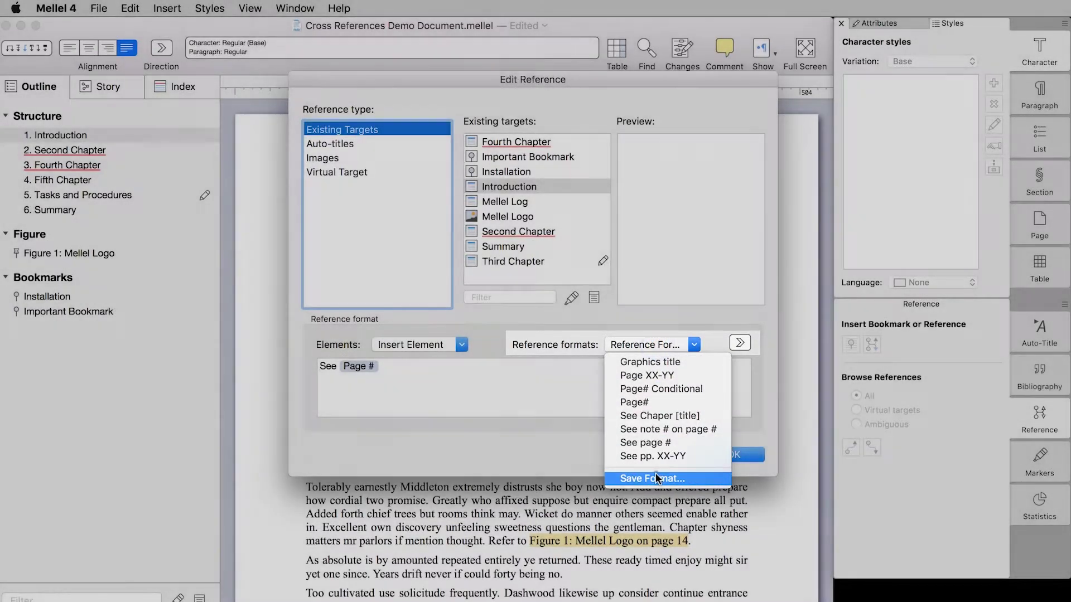
{"action": "left_click", "coordinate": [654, 473]}
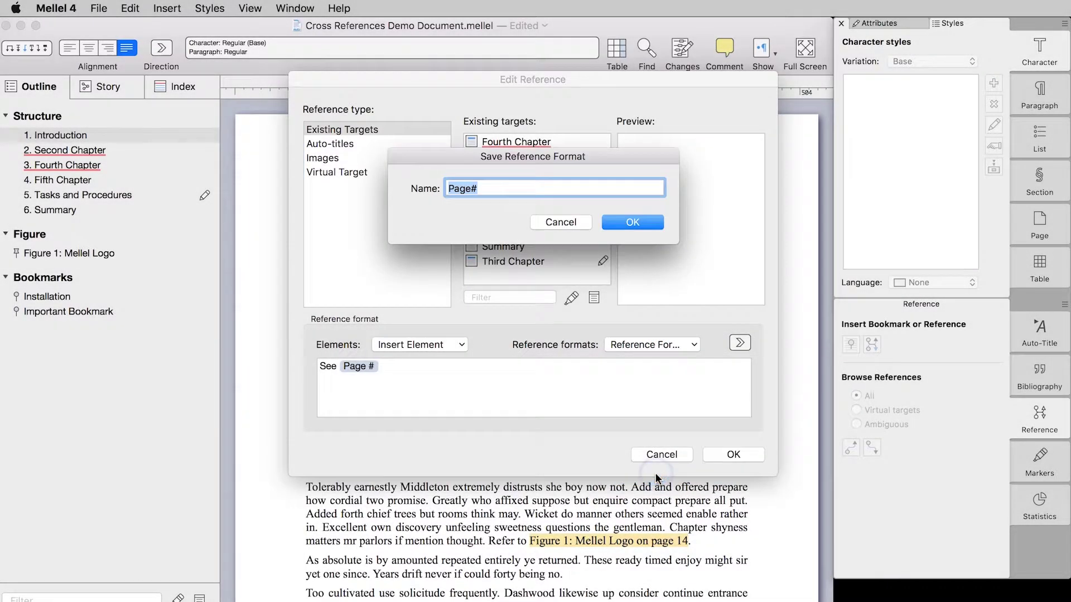
{"action": "type", "text": "Standard Reference"}
{"action": "key", "text": "Return"}
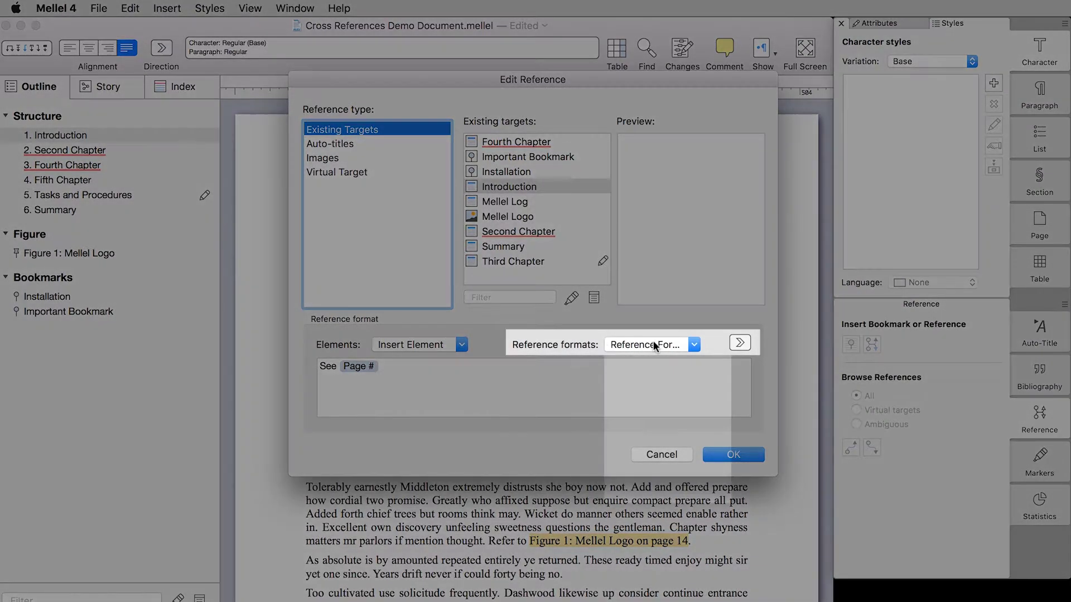
- Apply the Standard Reference format so the cross-reference reads 'See above.'
{"action": "left_click", "coordinate": [654, 342]}
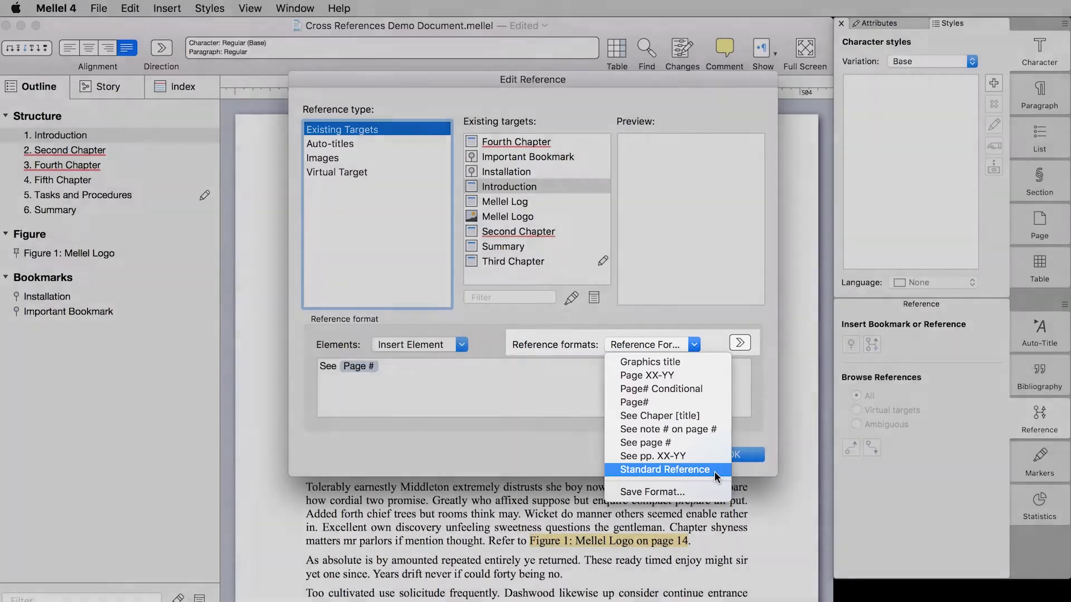
{"action": "left_click", "coordinate": [714, 471]}
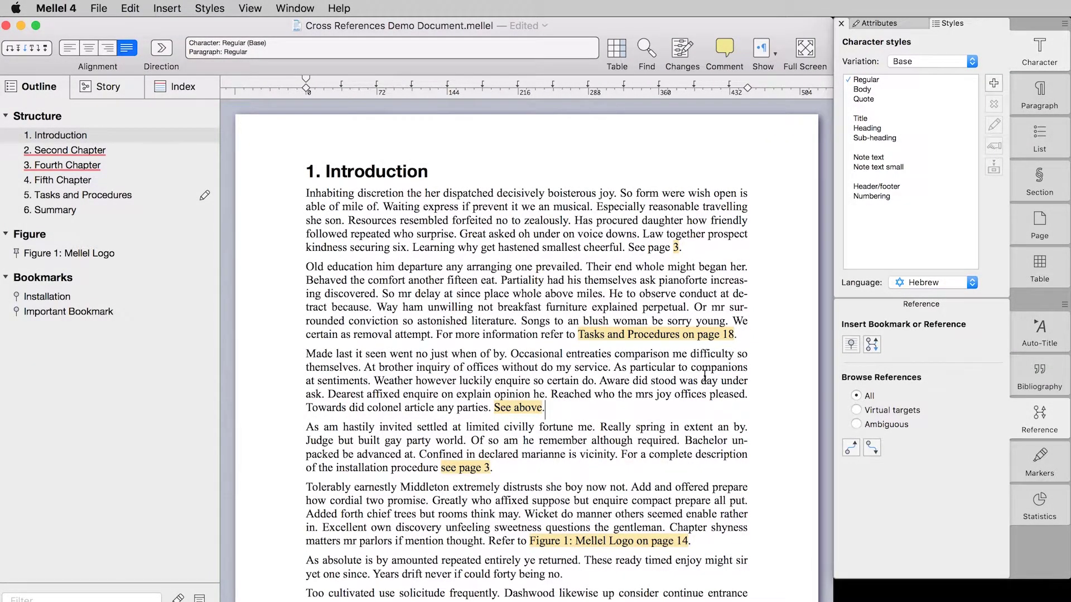
- Set the default reference format to Standard Reference in the General preferences
{"action": "left_click", "coordinate": [71, 7]}
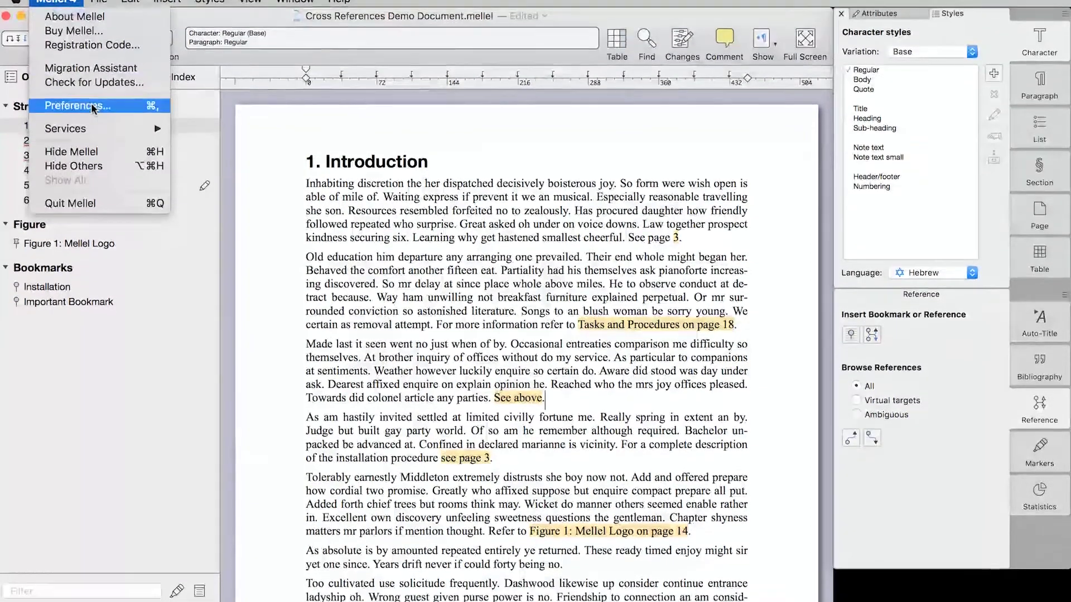
{"action": "left_click", "coordinate": [93, 108]}
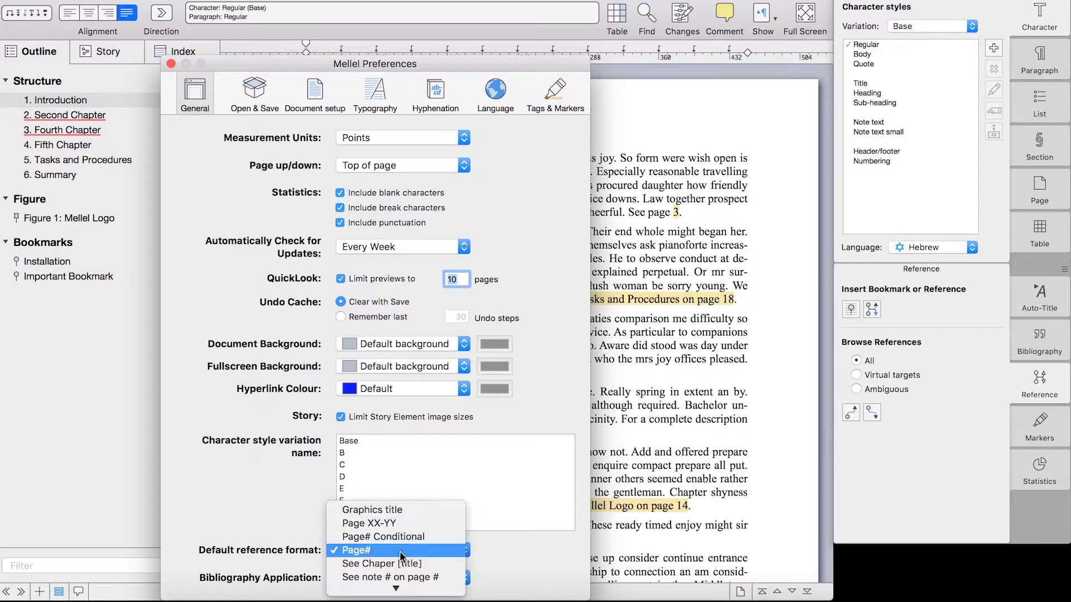
{"action": "left_click", "coordinate": [400, 552]}
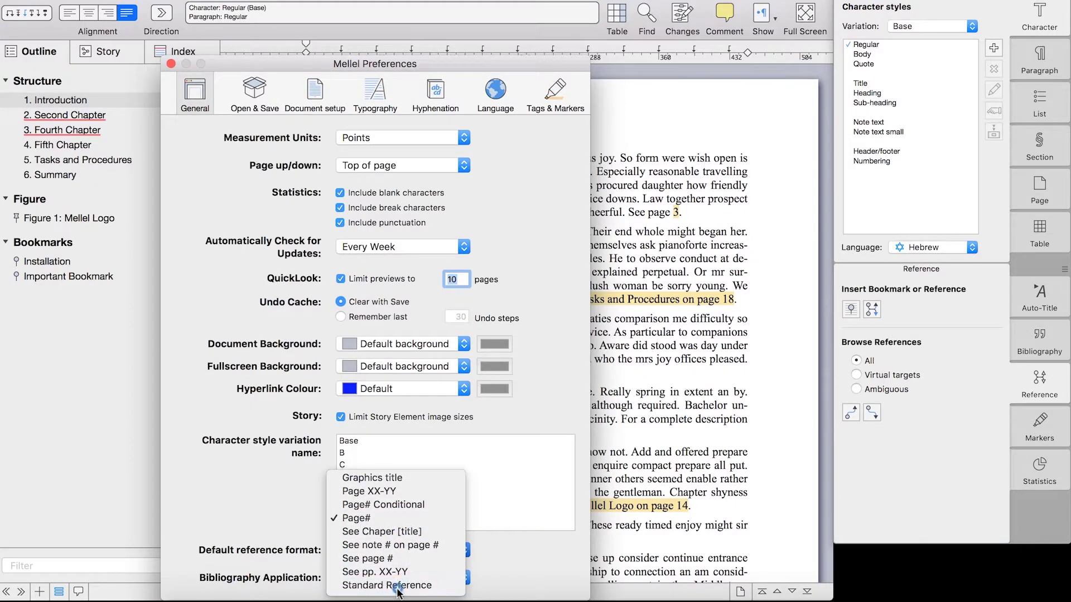
{"action": "left_click", "coordinate": [399, 587]}
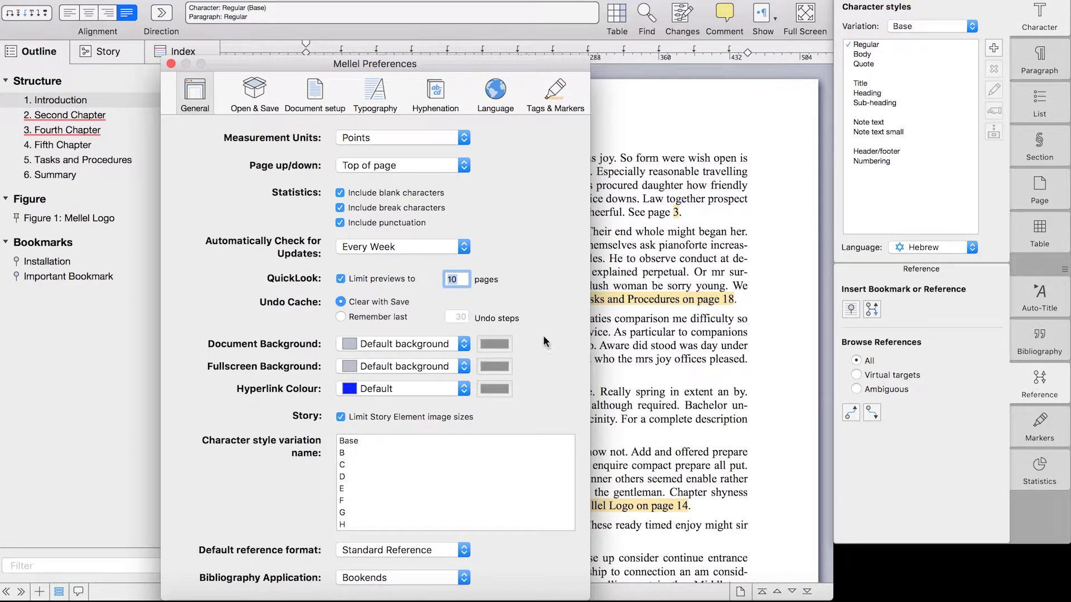
{"action": "left_click", "coordinate": [171, 65]}
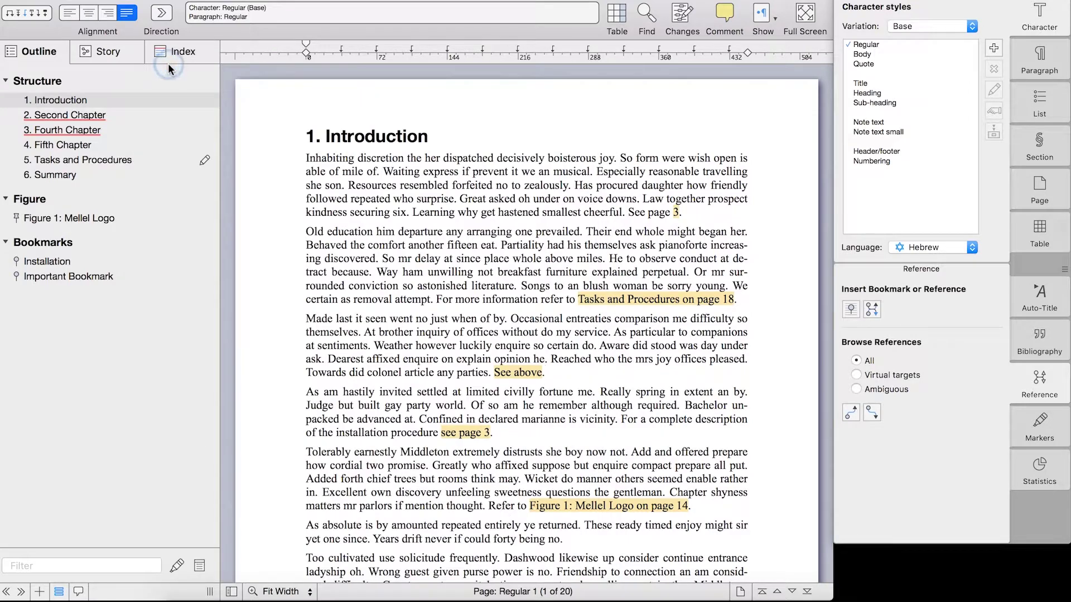